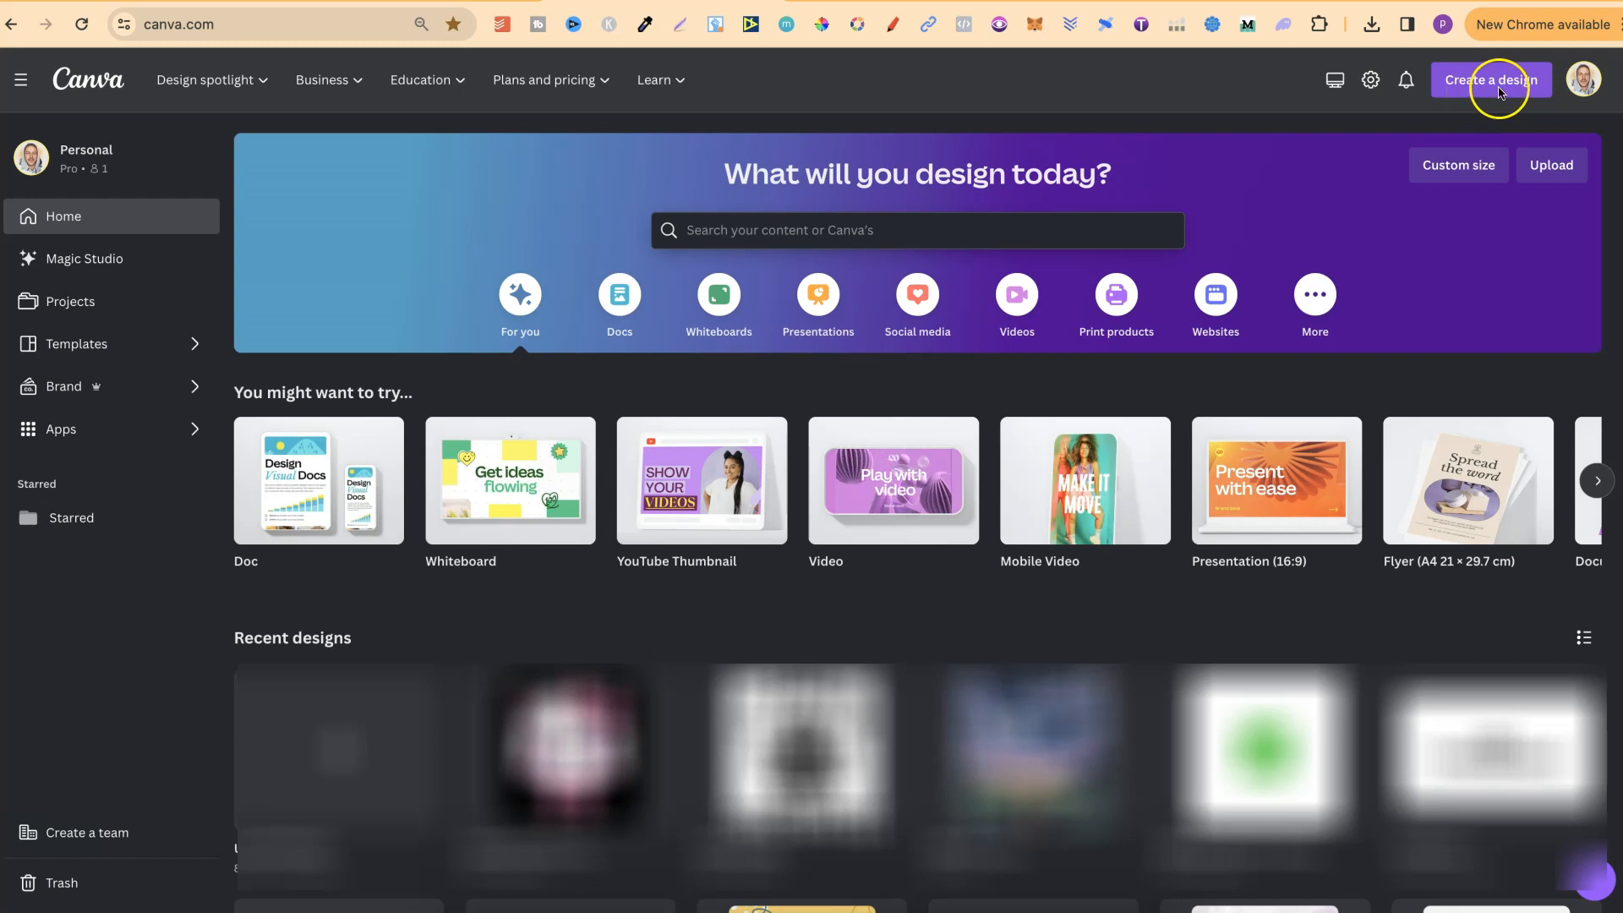
- Search the new-design types for 8.5x11, surfacing the 8.5 × 11 in Mailing Label
left_click(1491, 80)
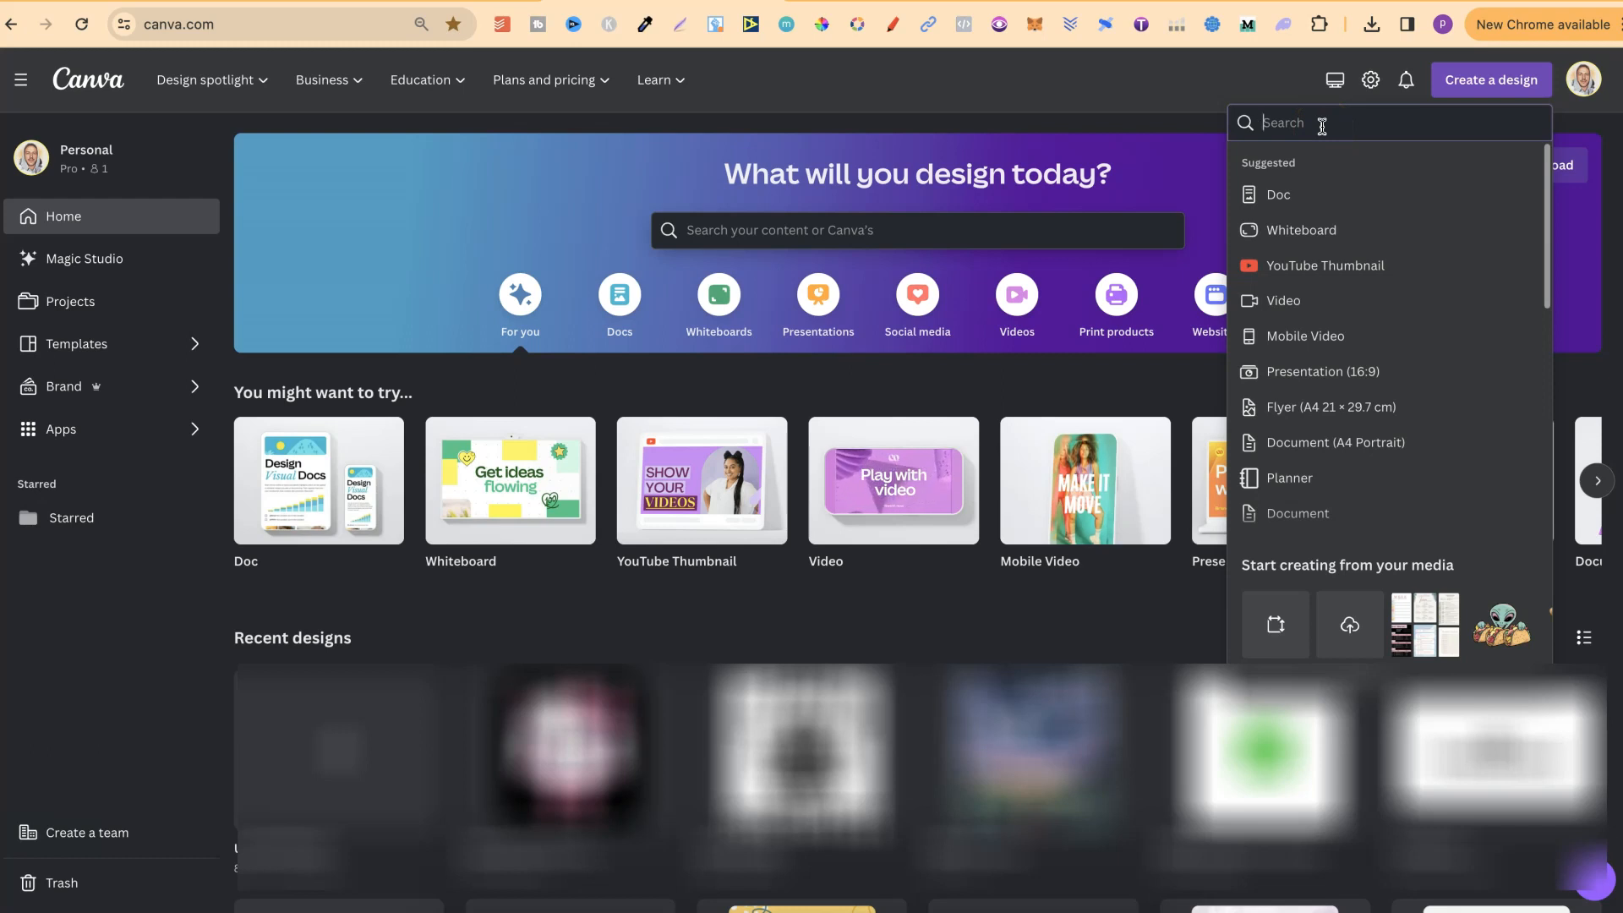
type("8.5")
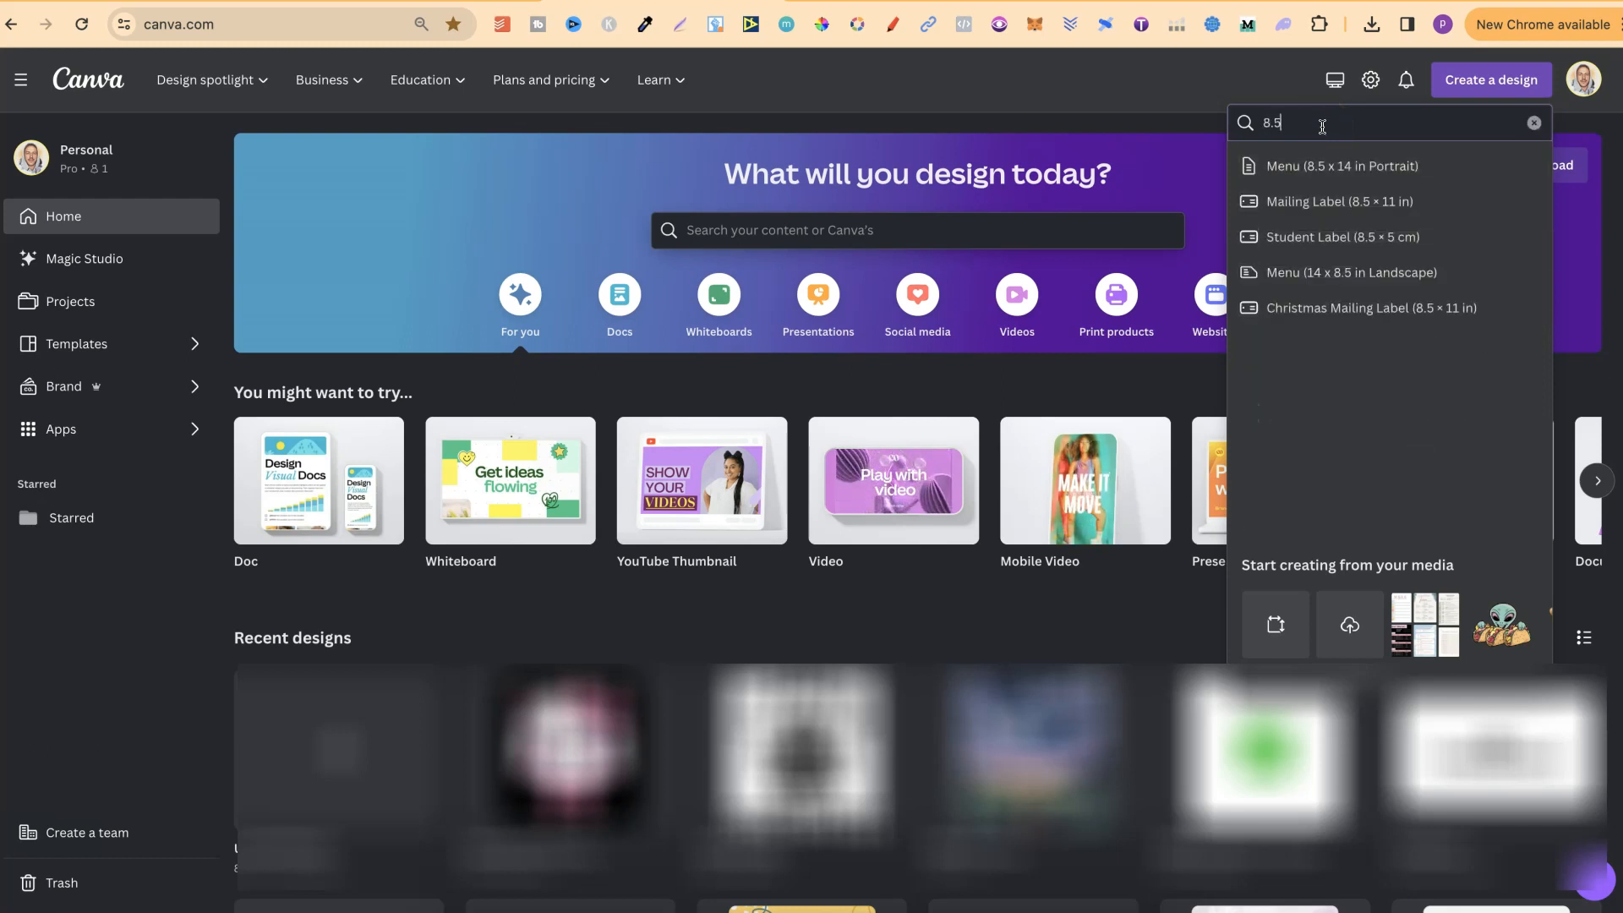
type("x11")
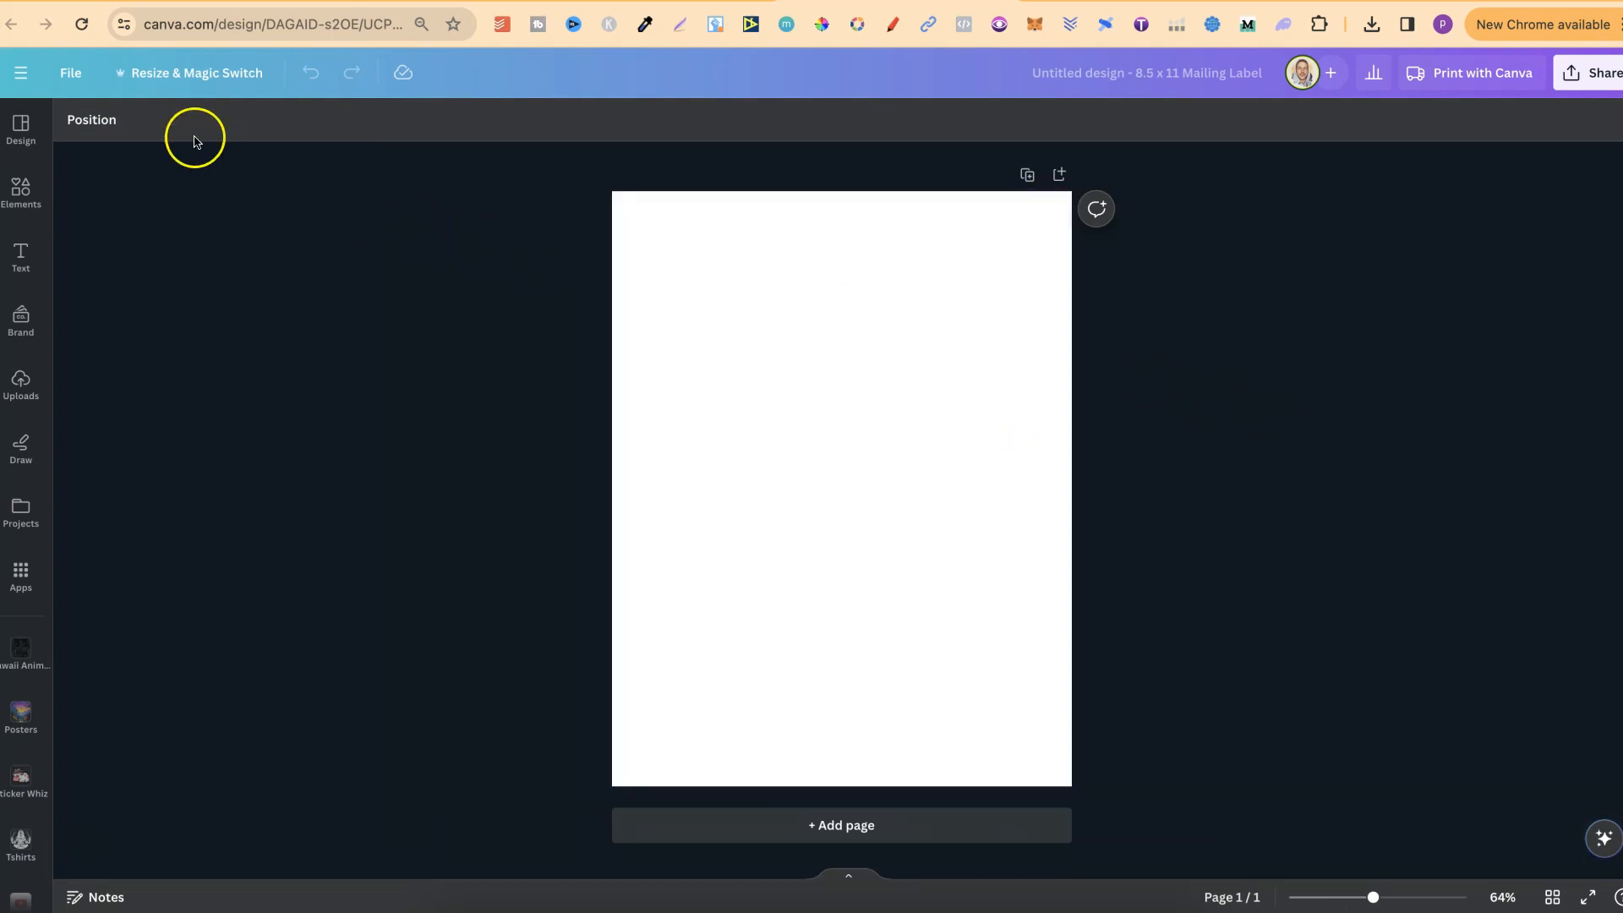
- Show the File options with design details for the blank 8.5 × 11 in Mailing Label
left_click(73, 74)
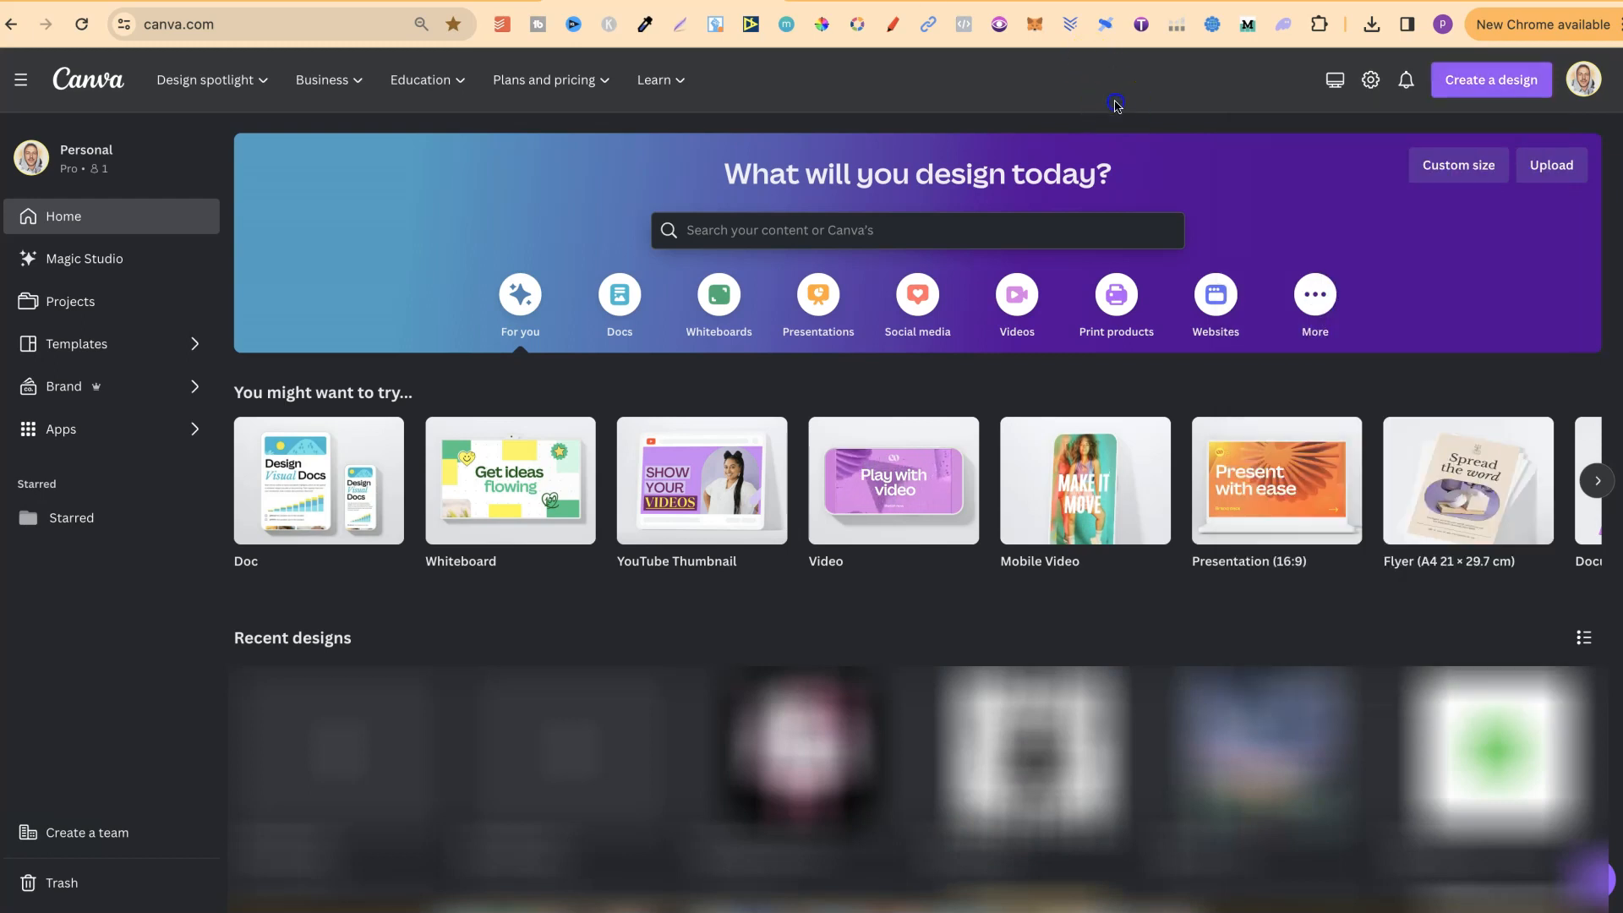
- Enter a custom size in inches with width 8.5 and height 11
left_click(1492, 81)
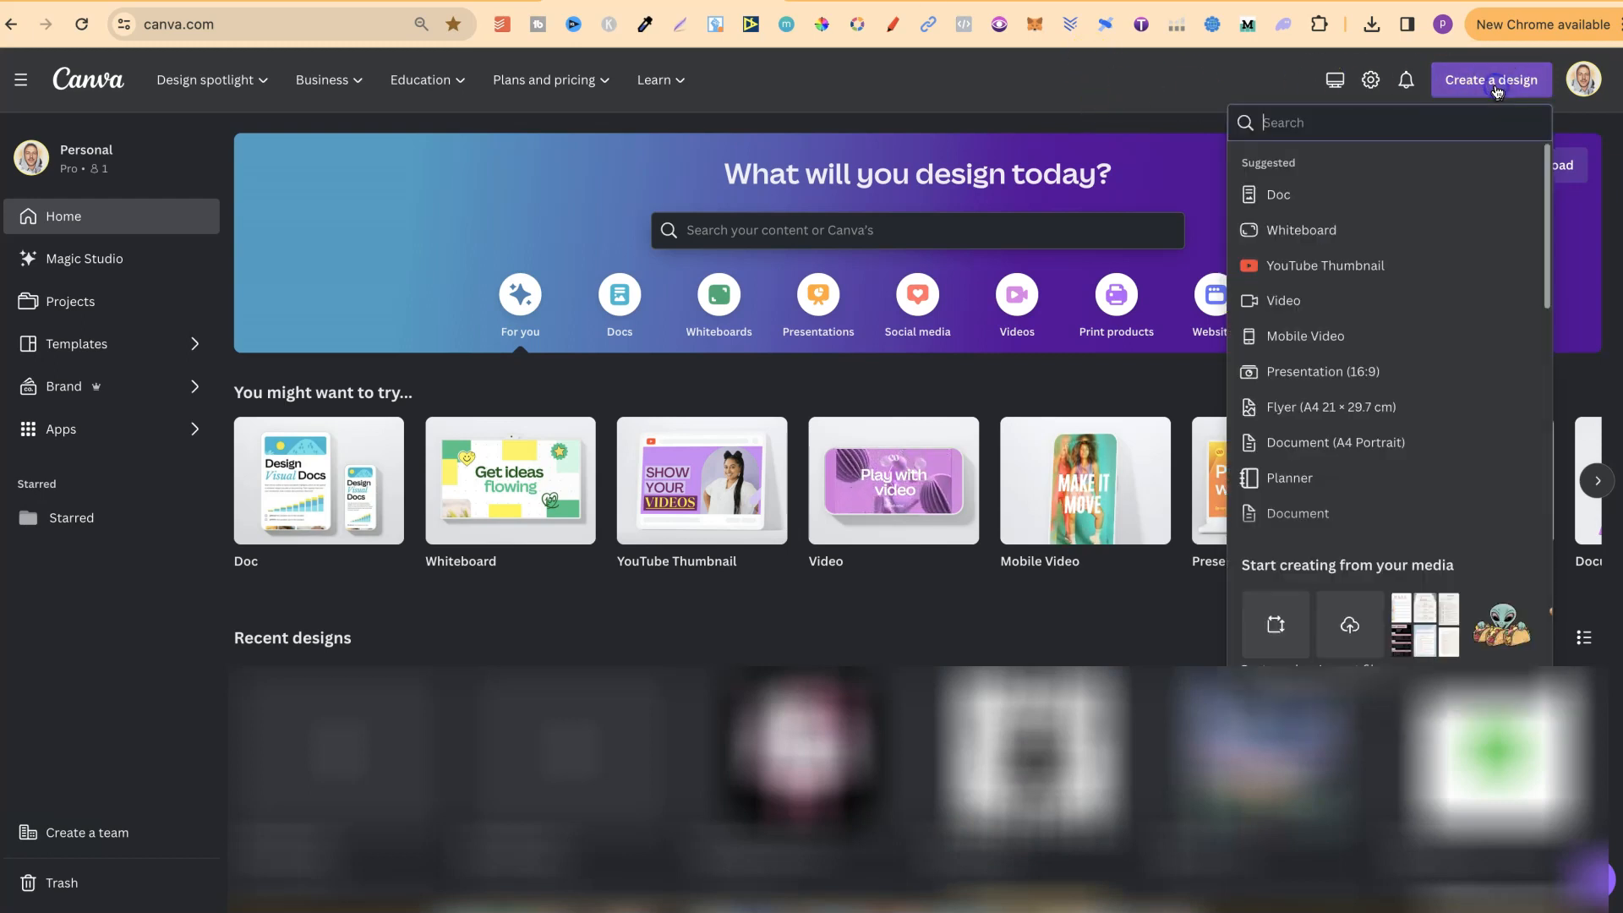
left_click(1276, 625)
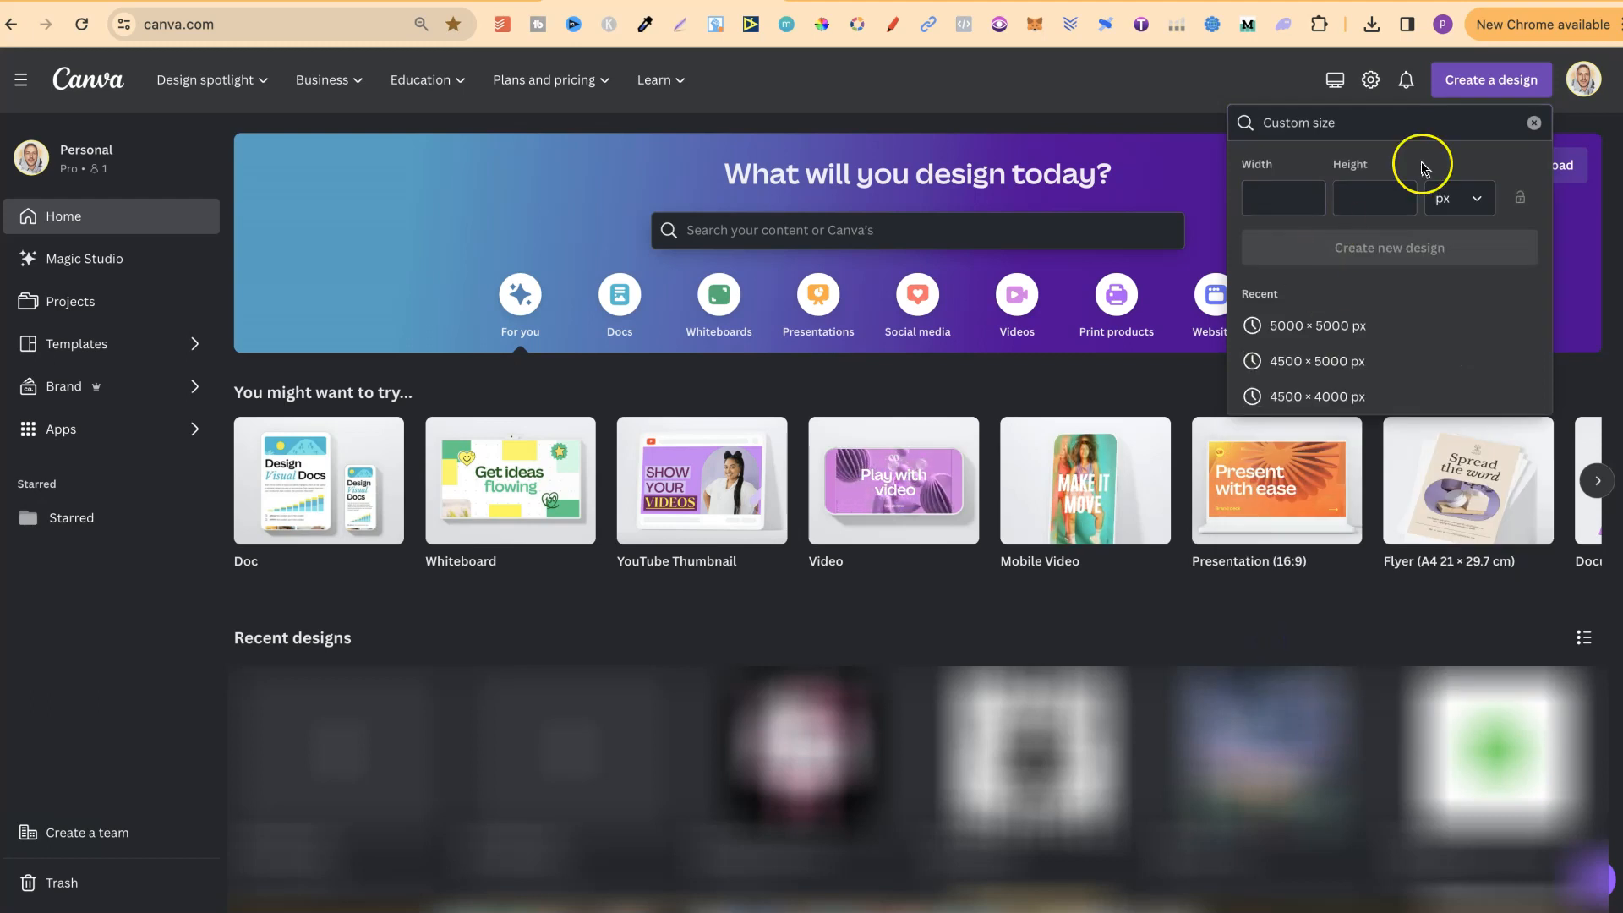
left_click(1450, 201)
left_click(1410, 289)
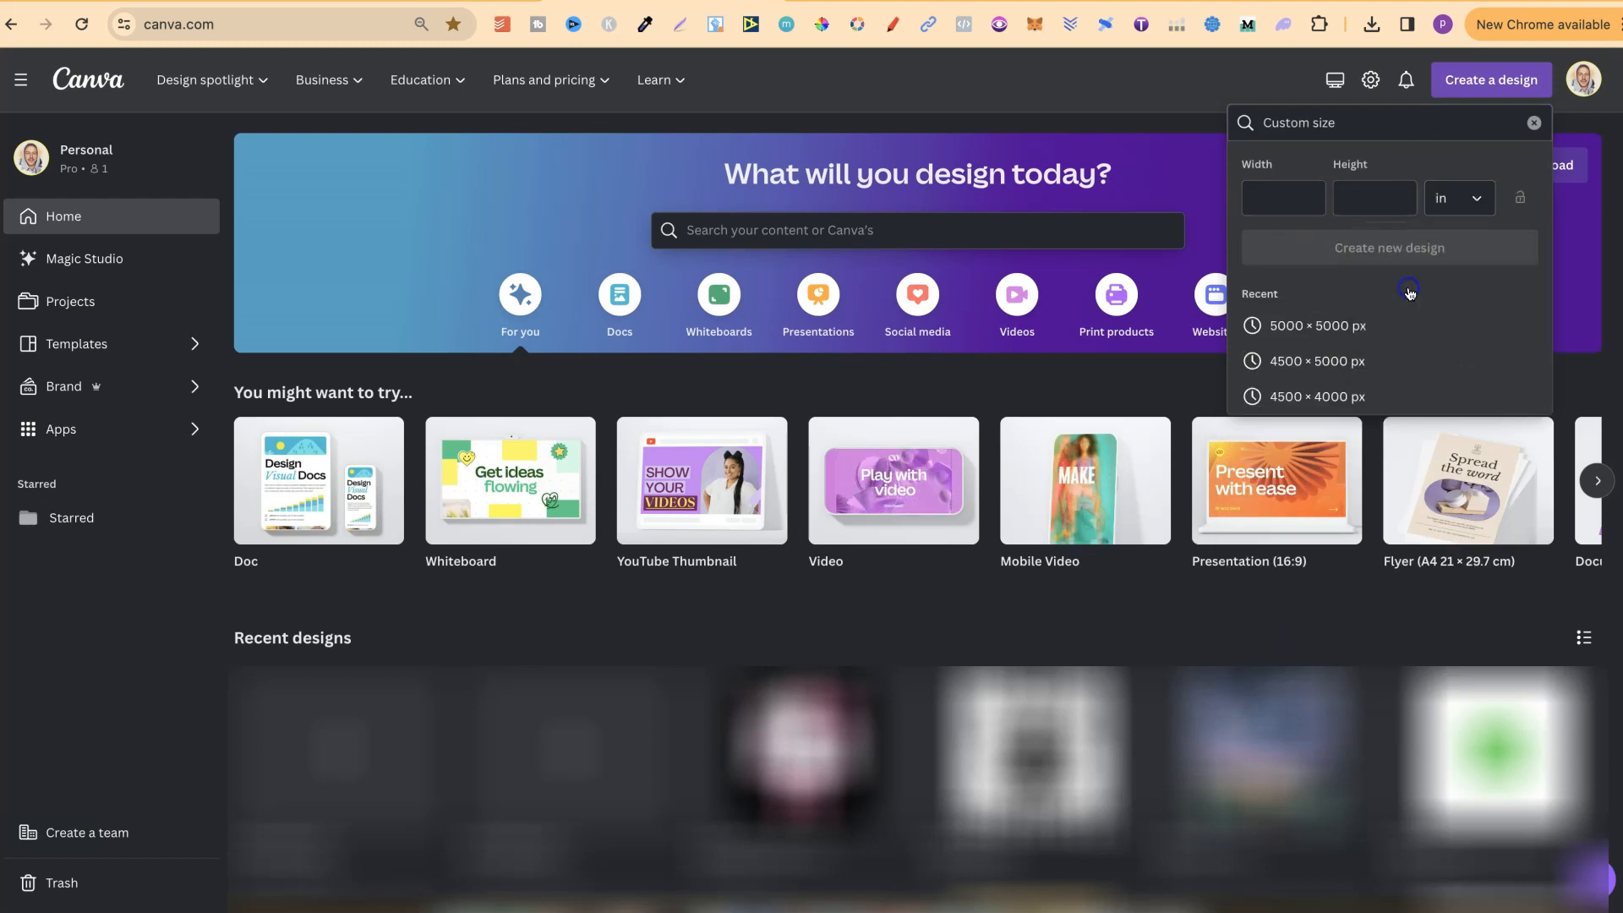
left_click(1291, 201)
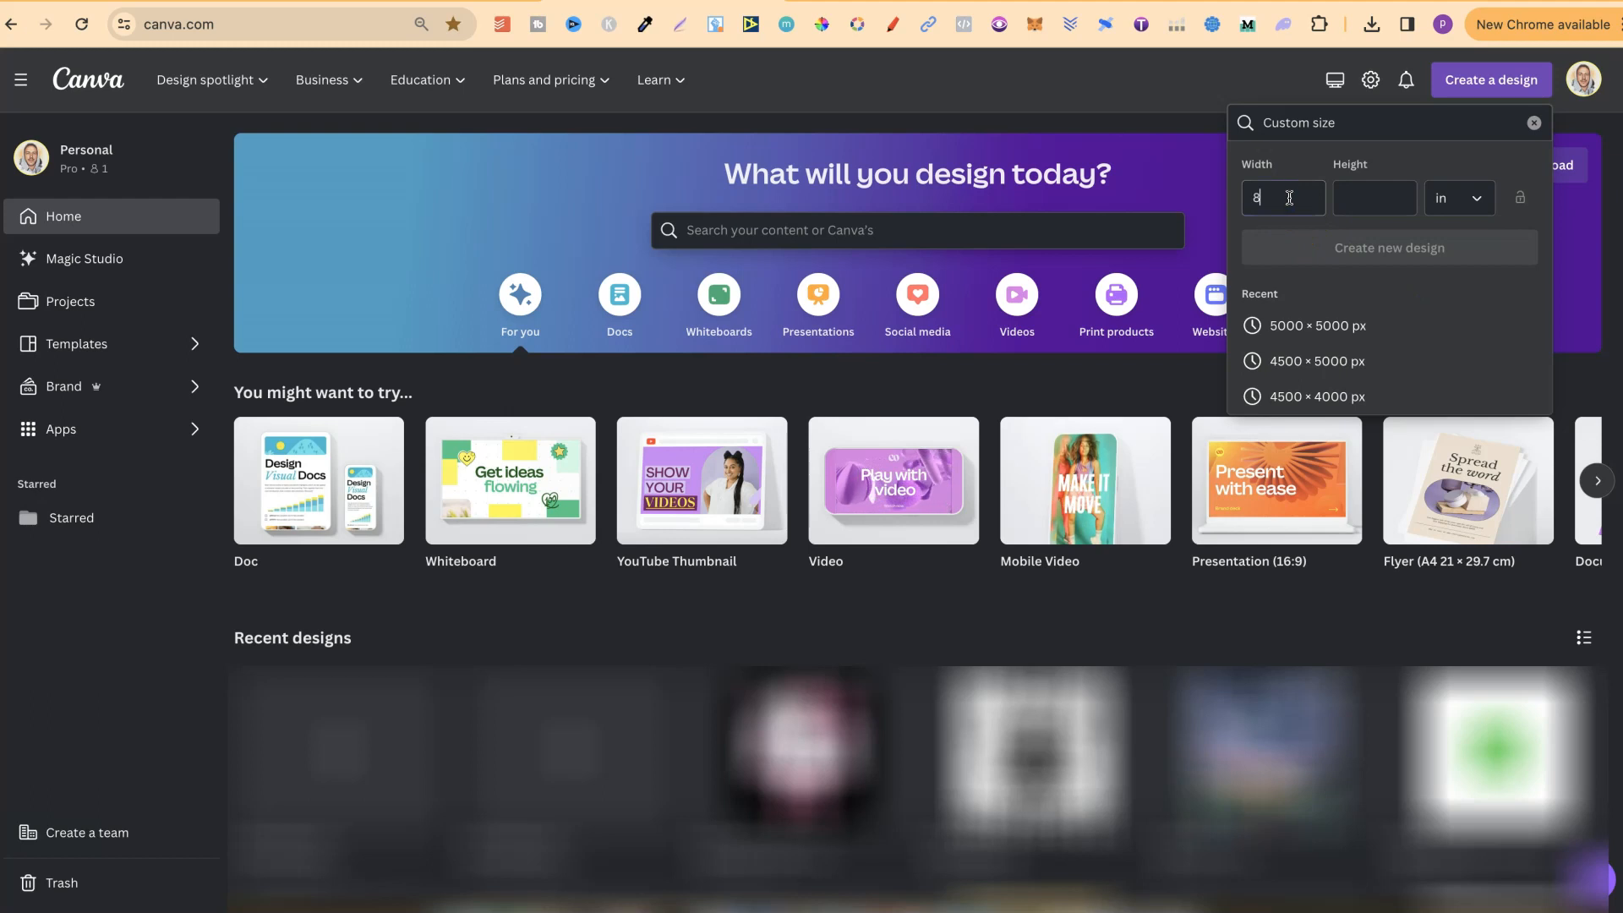
type("8.5")
left_click(1373, 199)
type("11")
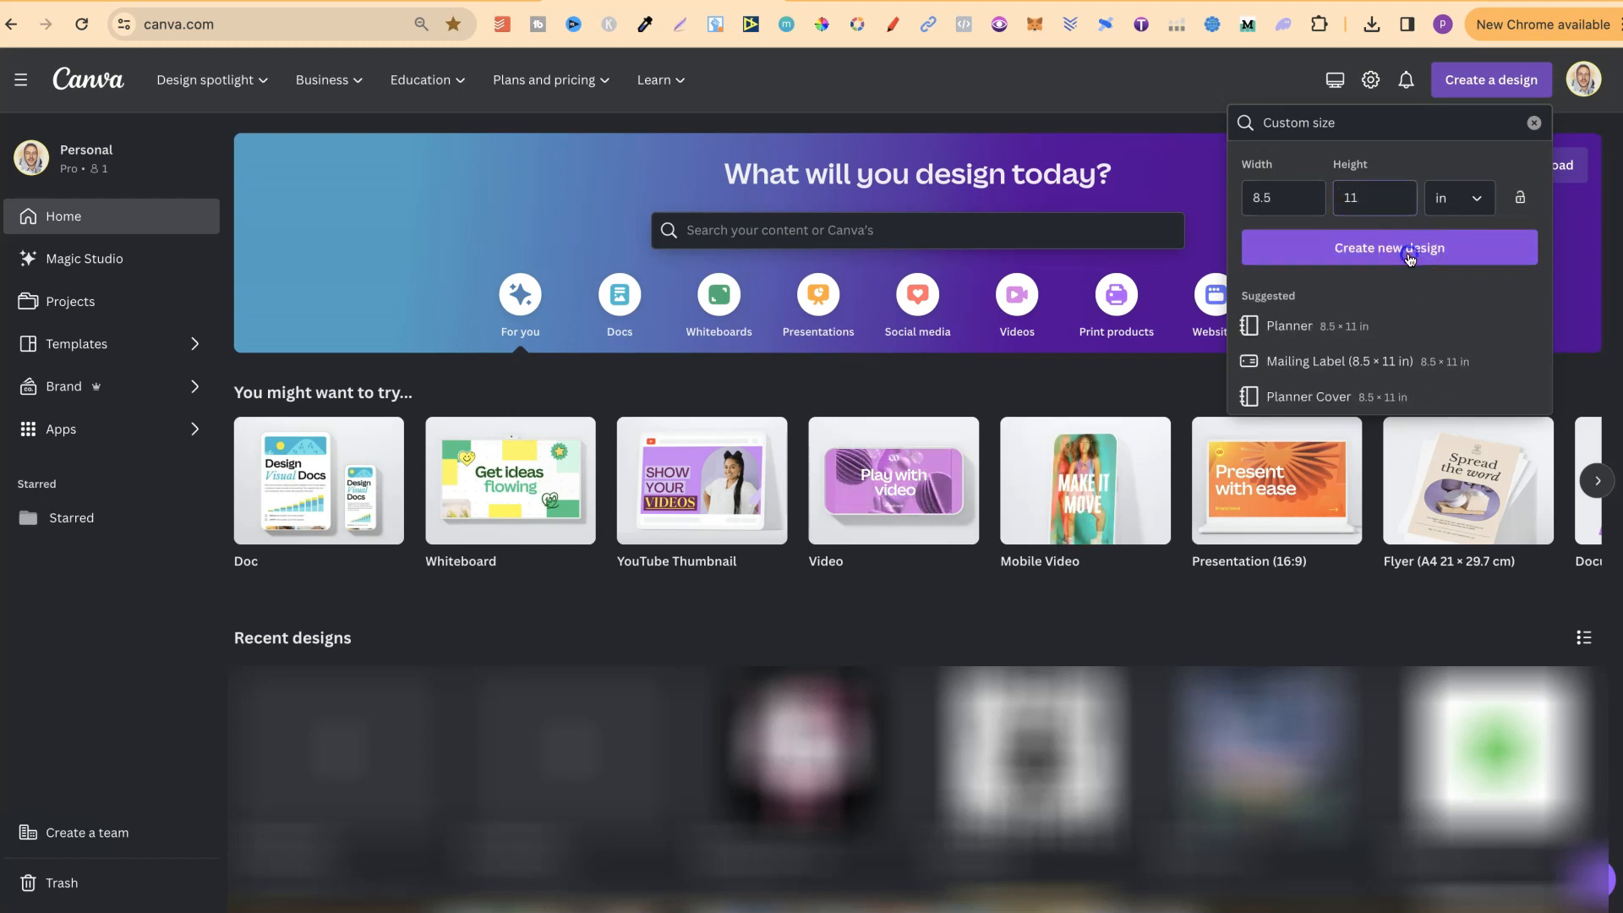
- Create the new blank 8.5 × 11 in portrait design in the editor
left_click(1408, 247)
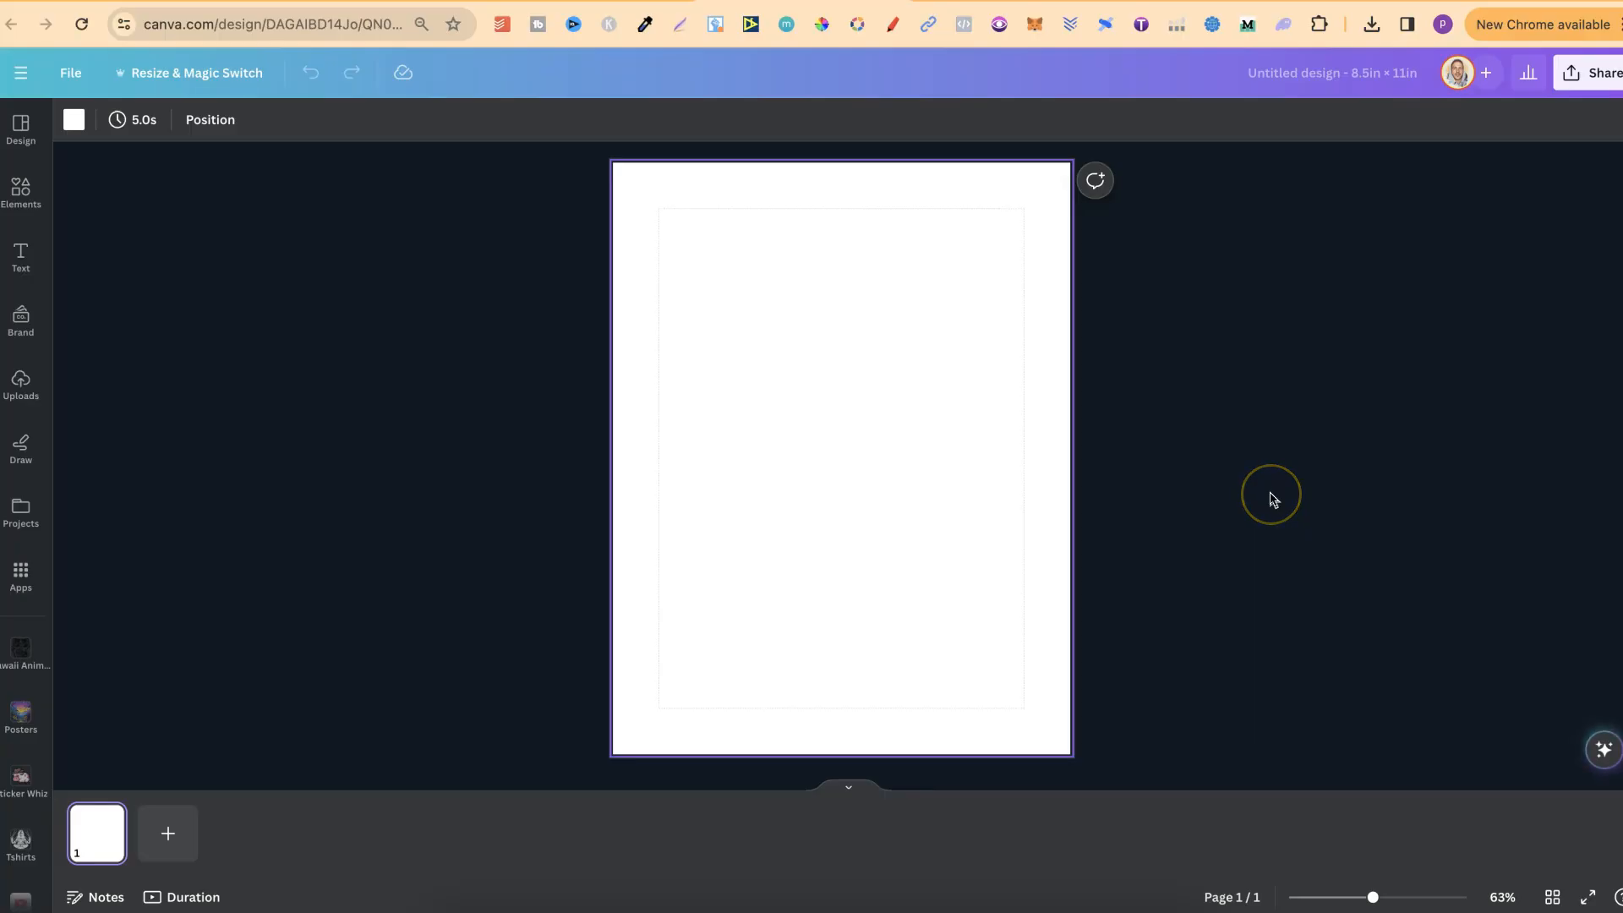